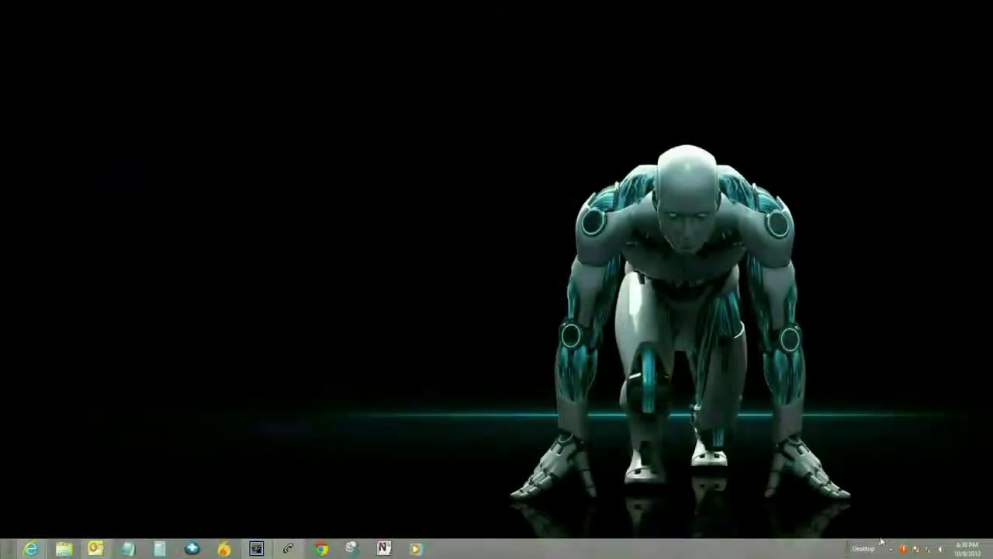
Step: Open ESET NOD32 from the tray to check the failed signature update, then show Micro Center in Internet Explorer
{"action": "mouse_move", "coordinate": [902, 550]}
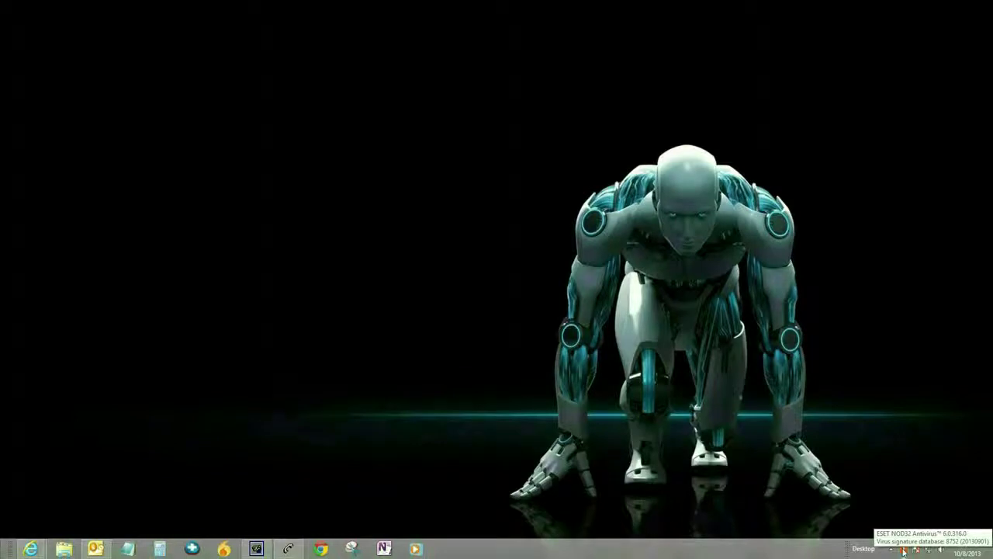
{"action": "right_click", "coordinate": [902, 552]}
{"action": "left_click", "coordinate": [842, 506]}
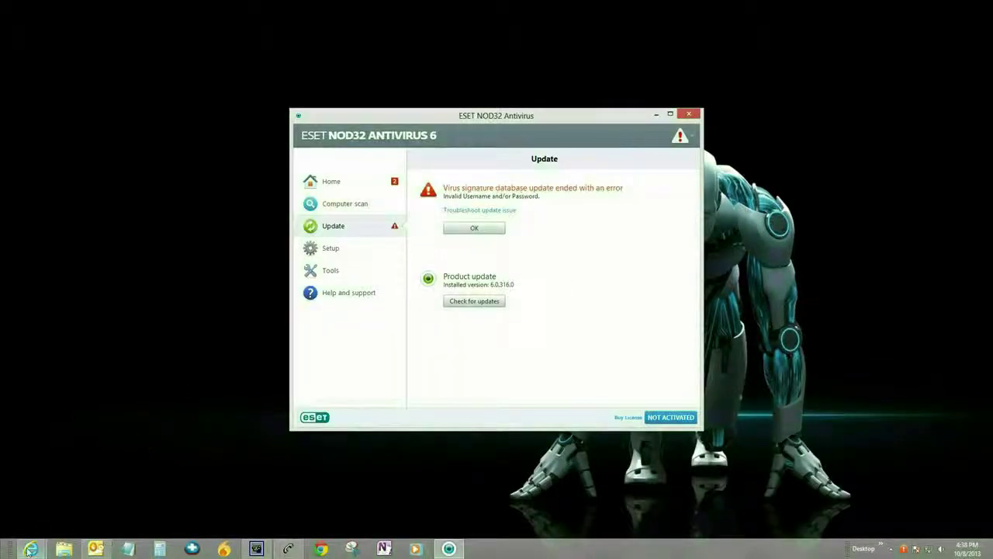
{"action": "mouse_move", "coordinate": [31, 548]}
{"action": "left_click", "coordinate": [52, 516]}
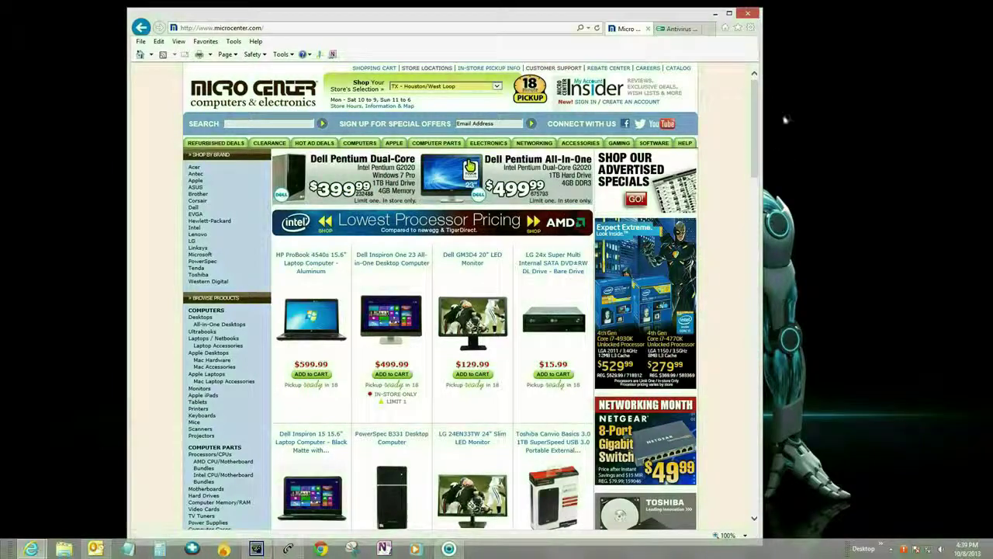
Step: Scroll down microcenter.com and follow the ESET 'Renew Today' ad to the renewal store
{"action": "scroll", "coordinate": [755, 113], "scroll_direction": "down", "scroll_amount": 3}
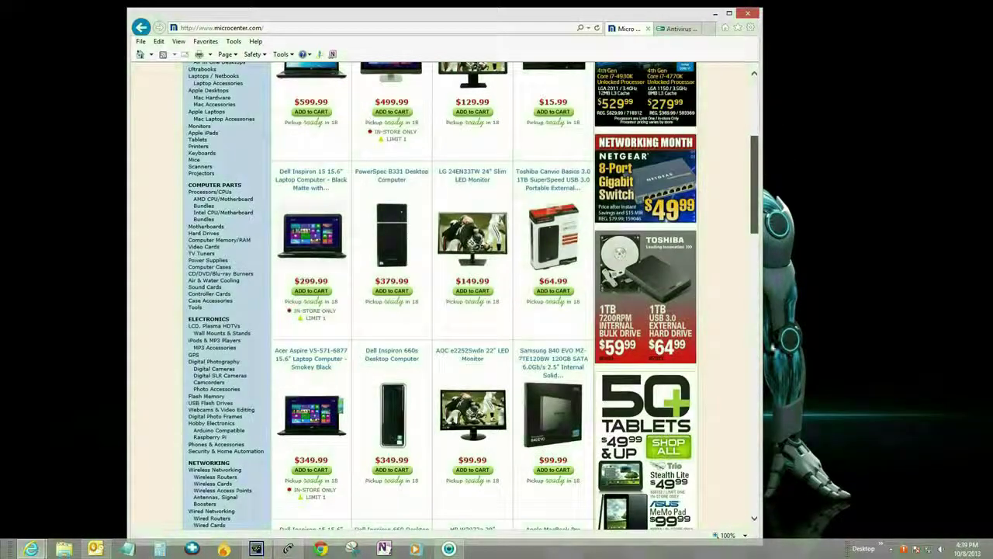
{"action": "left_click_drag", "start_coordinate": [756, 186], "coordinate": [752, 383]}
{"action": "scroll", "coordinate": [753, 383], "scroll_direction": "down", "scroll_amount": 3}
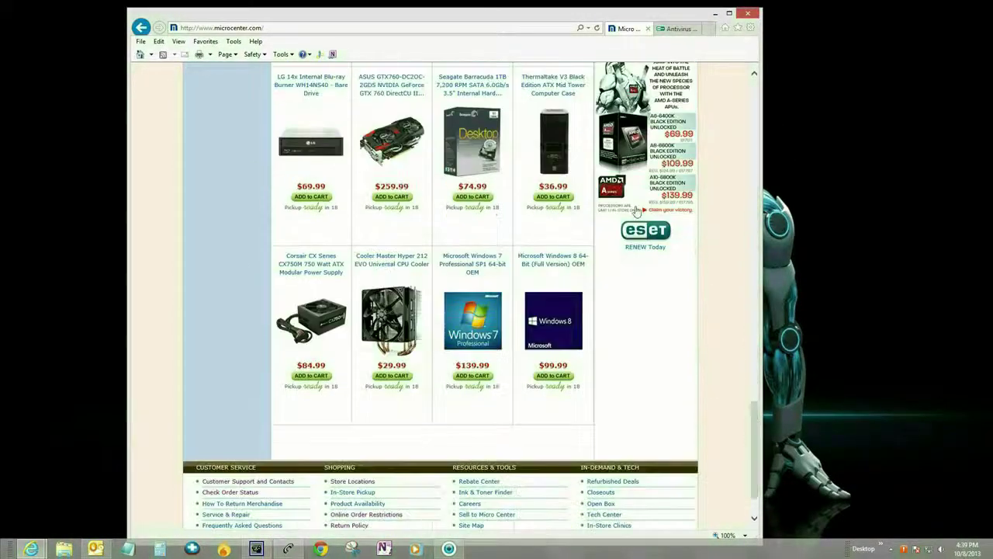
{"action": "left_click", "coordinate": [637, 248]}
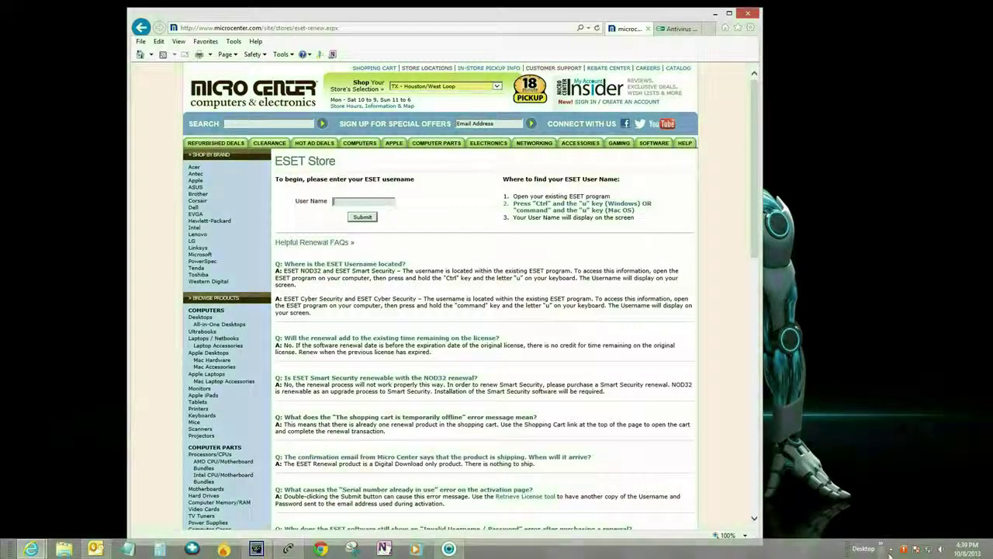
Step: Copy the ESET username from the antivirus's license details and submit it on the ESET Store page
{"action": "mouse_move", "coordinate": [911, 548]}
{"action": "right_click", "coordinate": [906, 548]}
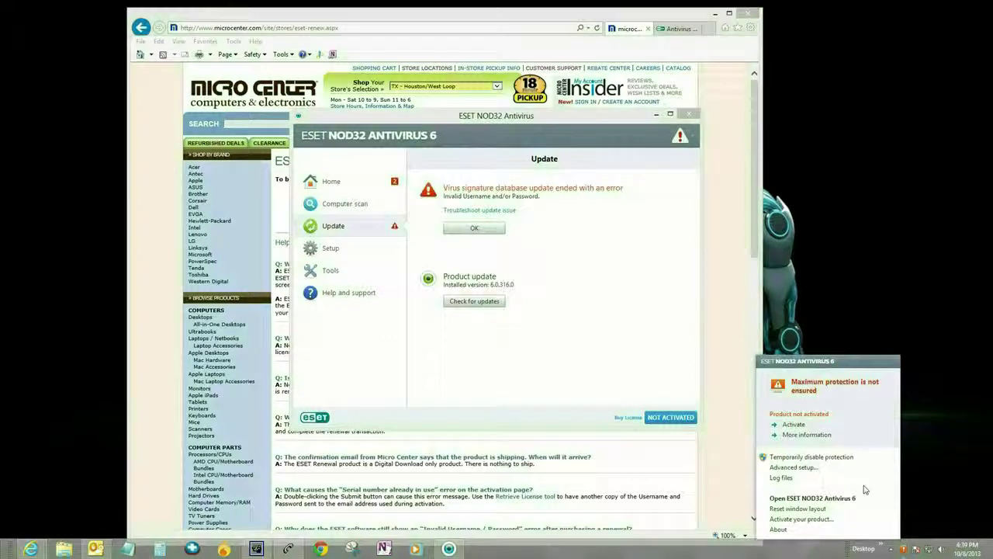
{"action": "left_click", "coordinate": [827, 499]}
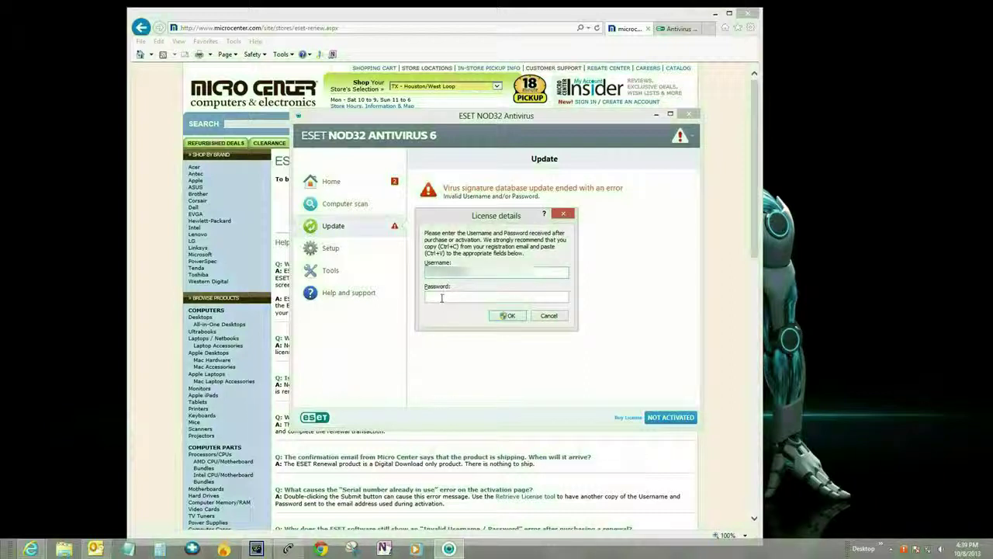
{"action": "left_click", "coordinate": [506, 315]}
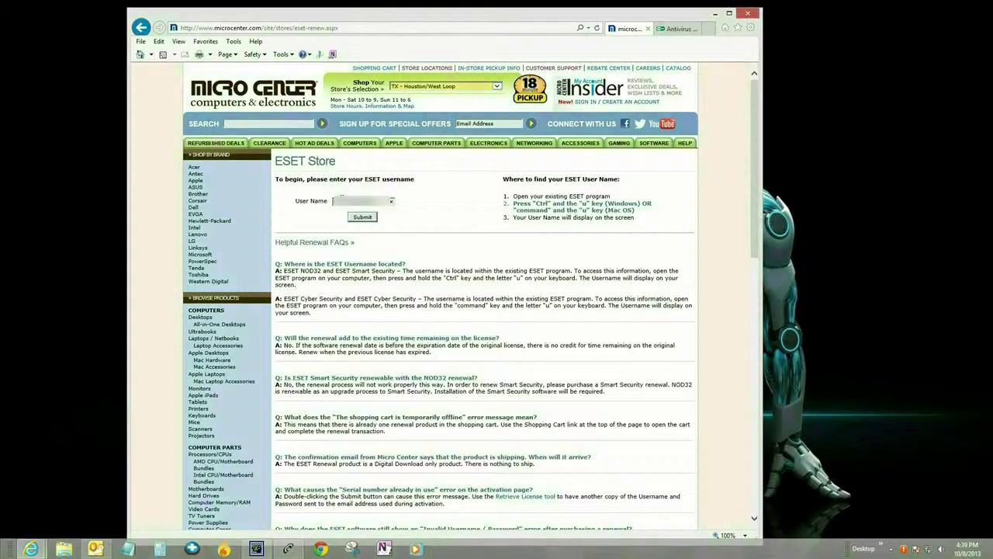
{"action": "left_click", "coordinate": [363, 217]}
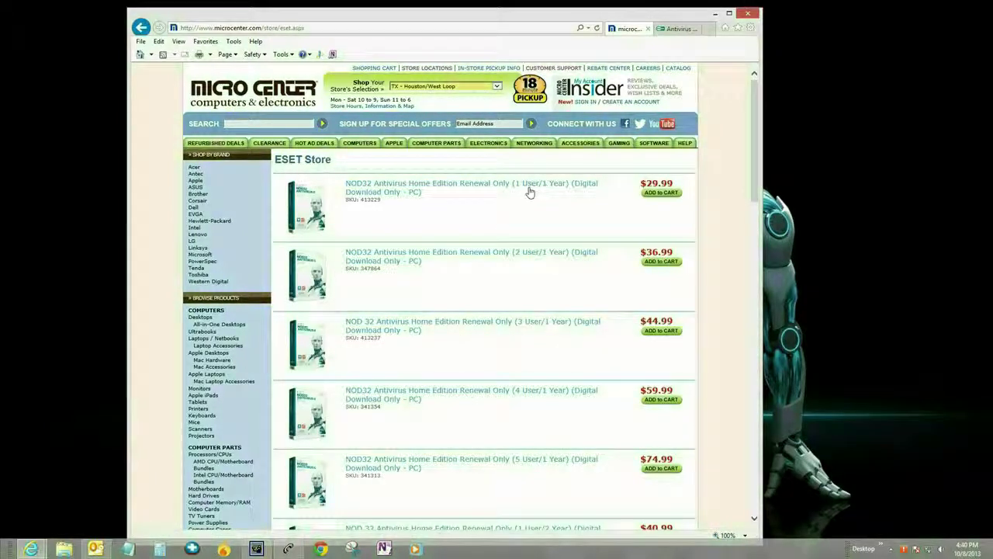
Step: Add the NOD32 Antivirus Home Edition Renewal (1 User/1 Year, $29.99) to the cart
{"action": "left_click", "coordinate": [654, 194]}
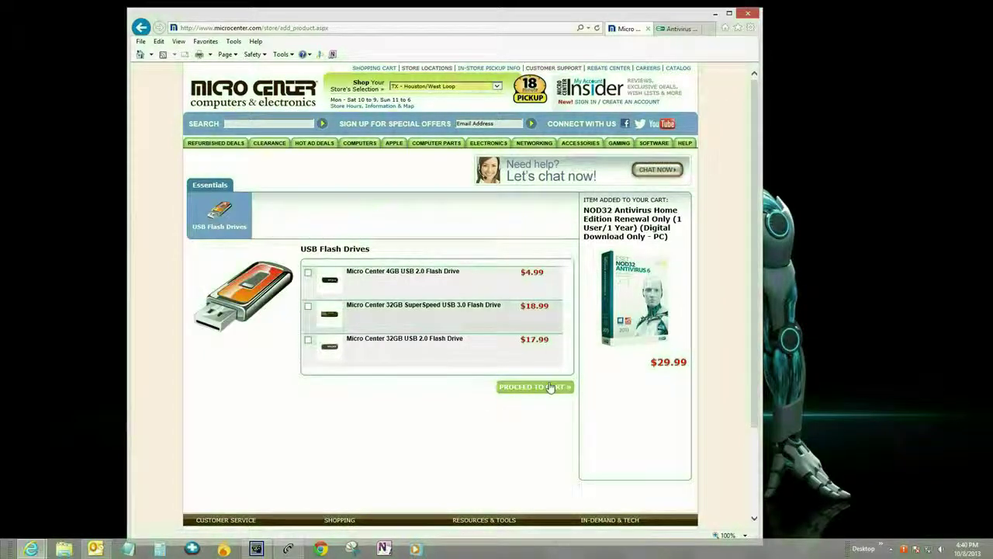
Step: Go from the cart to Checkout for the $29.99 NOD32 renewal and begin the billing form
{"action": "left_click", "coordinate": [550, 387]}
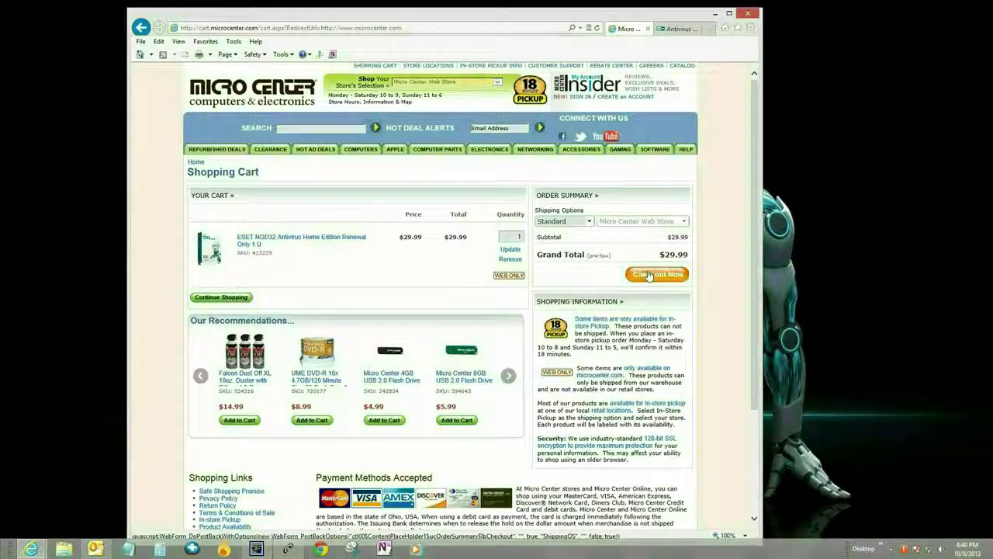
{"action": "left_click", "coordinate": [651, 276]}
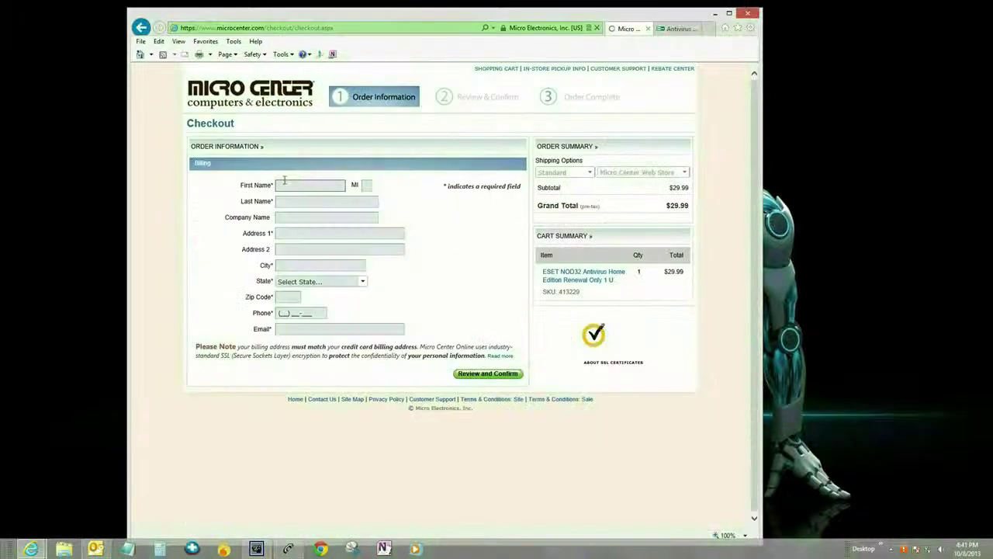
{"action": "left_click", "coordinate": [286, 185]}
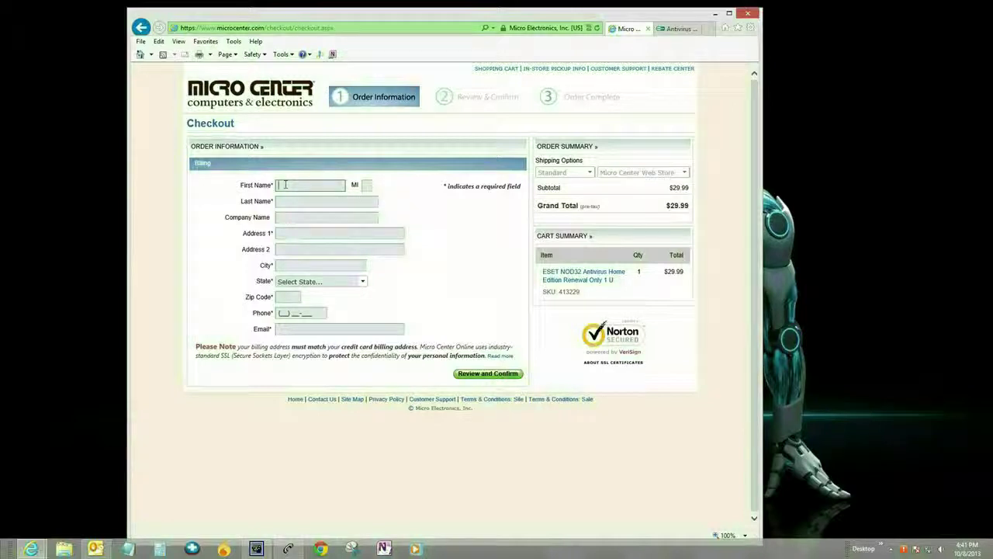
Step: Fill in the billing name, address, state, zip, phone and e-mail, then submit for review
{"action": "key", "text": "Tab"}
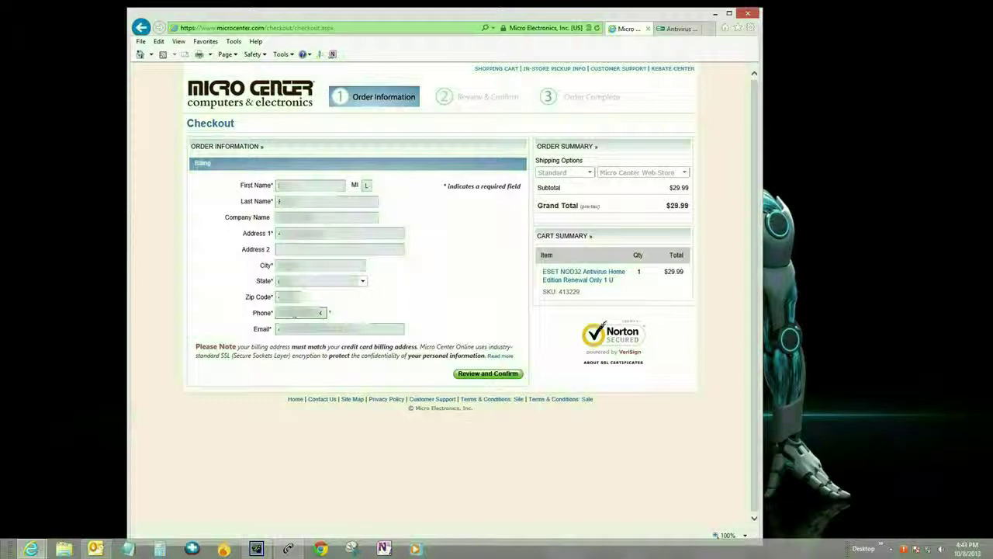
{"action": "left_click", "coordinate": [487, 373]}
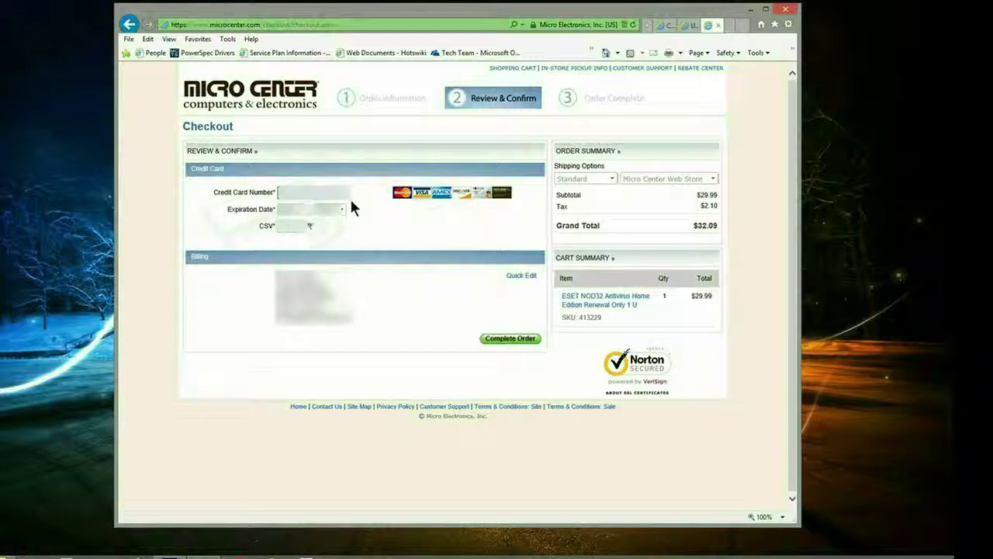
Step: Enter the credit card number, expiration date and CSV, and complete the $32.09 order
{"action": "type", "text": "41"}
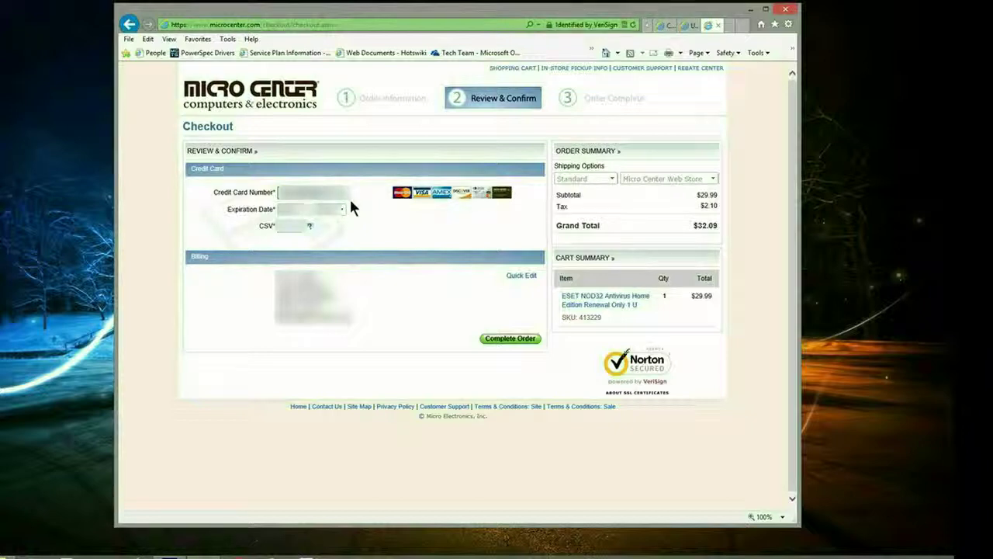
{"action": "left_click", "coordinate": [507, 340]}
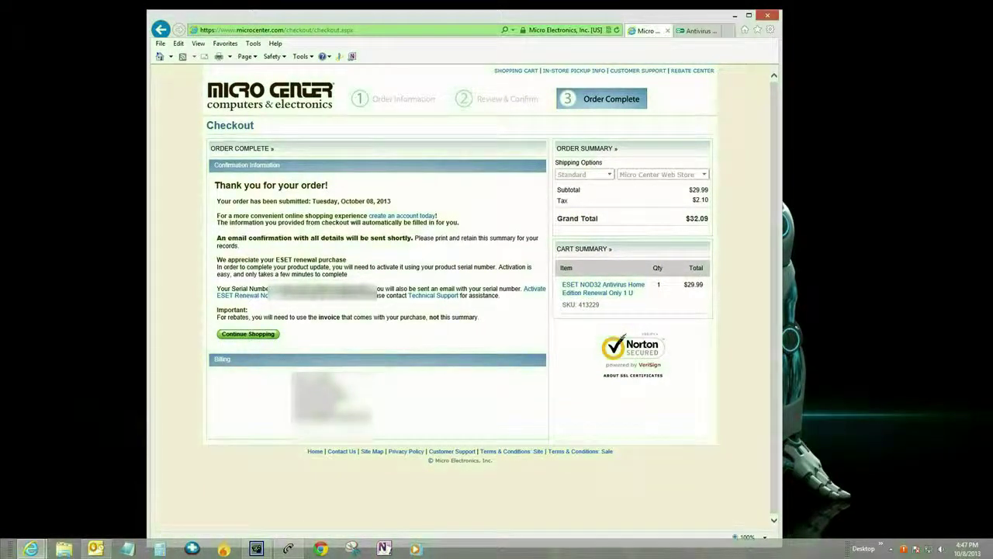
Step: Select and copy the serial number from the Order Complete page
{"action": "left_click_drag", "start_coordinate": [376, 288], "coordinate": [272, 289]}
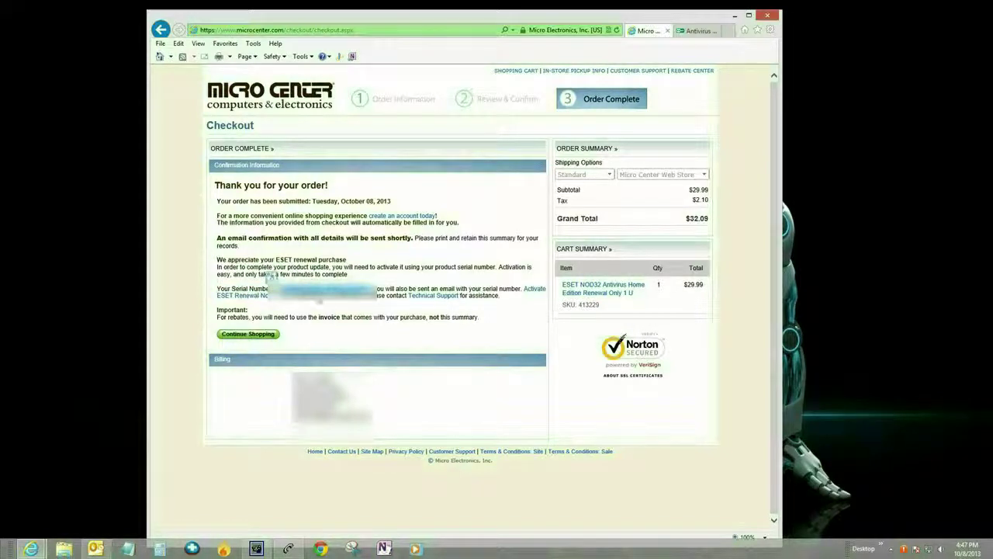
{"action": "right_click", "coordinate": [300, 293]}
{"action": "left_click", "coordinate": [329, 311]}
Step: Open ESET NOD32 Antivirus from the tray on its Setup screen
{"action": "right_click", "coordinate": [902, 551]}
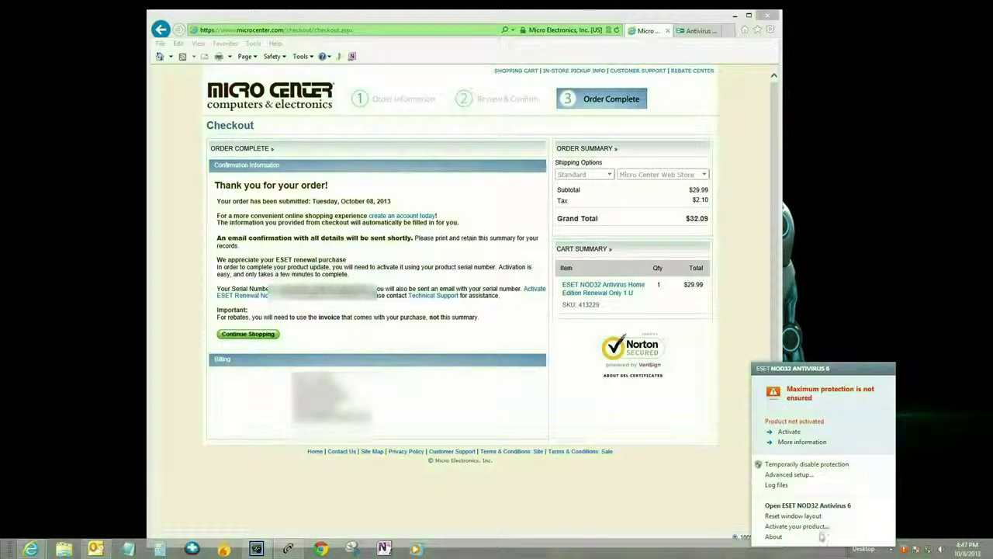
{"action": "left_click", "coordinate": [811, 505]}
{"action": "left_click", "coordinate": [331, 248]}
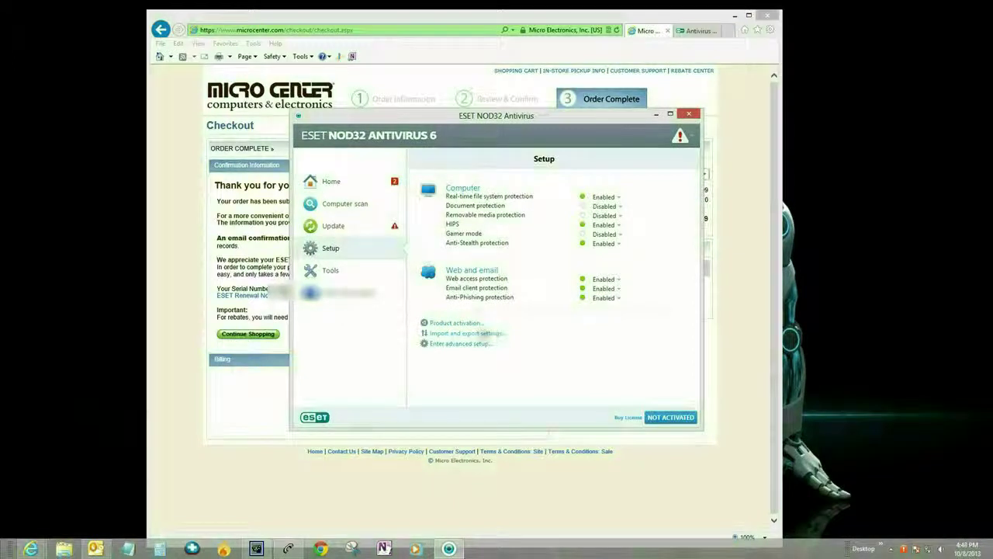
Step: Run Product activation with the pasted activation key and contact details through to completion
{"action": "left_click", "coordinate": [471, 325]}
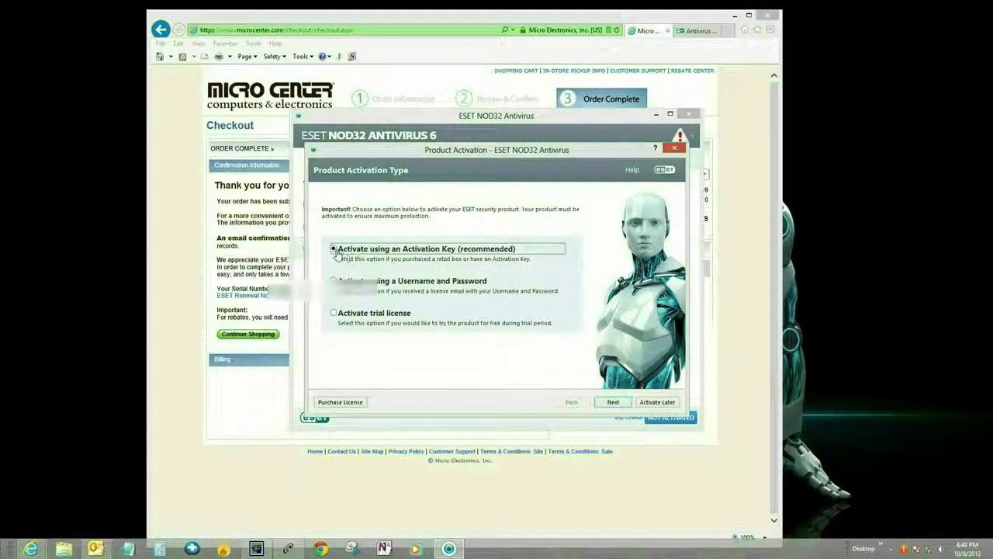
{"action": "left_click", "coordinate": [613, 402]}
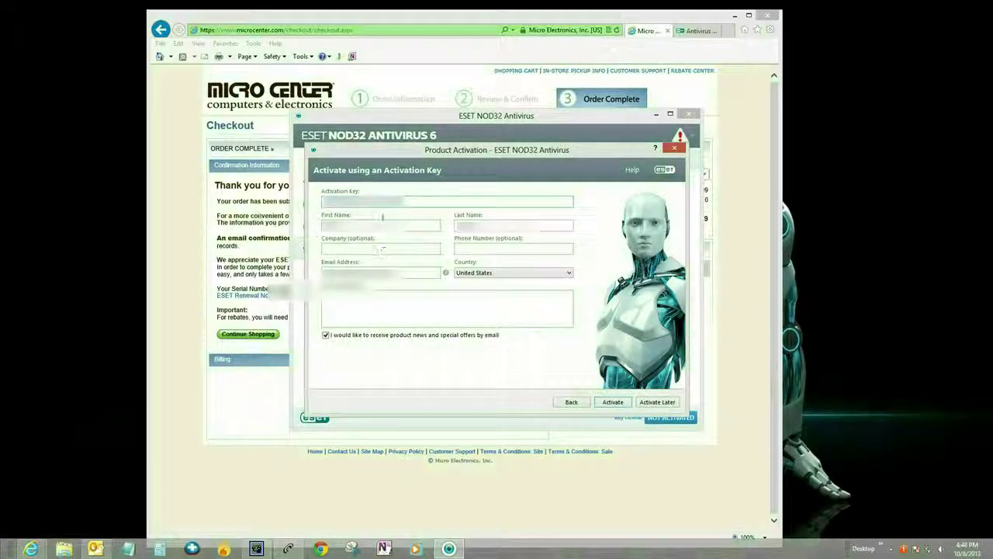
{"action": "left_click", "coordinate": [613, 404]}
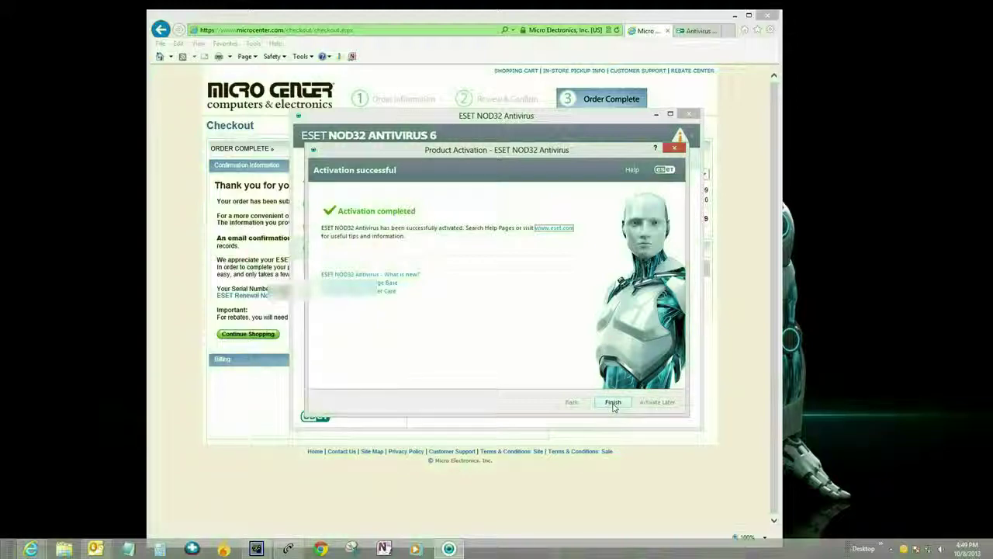
{"action": "left_click", "coordinate": [613, 402]}
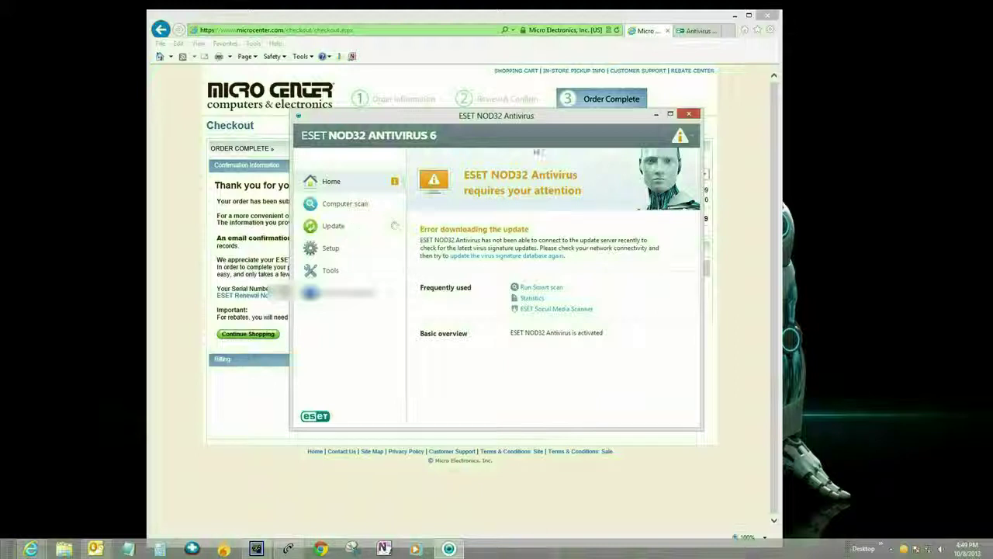
Step: Close the Micro Center Internet Explorer window, leaving ESET showing the activated product
{"action": "left_click", "coordinate": [765, 16]}
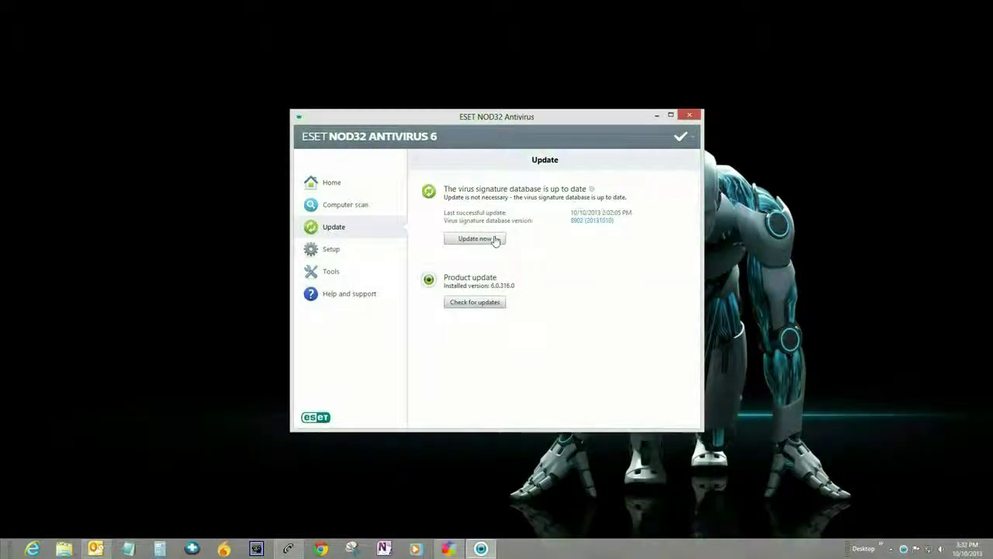
Step: Update the virus signature database and confirm Home shows Maximum protection, licence valid until 10/8/2014
{"action": "left_click", "coordinate": [496, 239]}
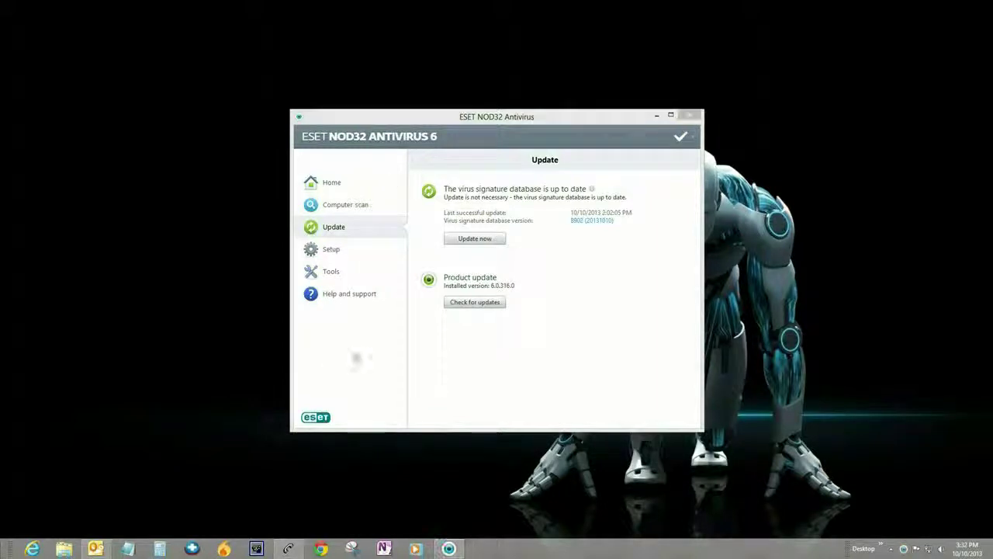
{"action": "left_click", "coordinate": [333, 188]}
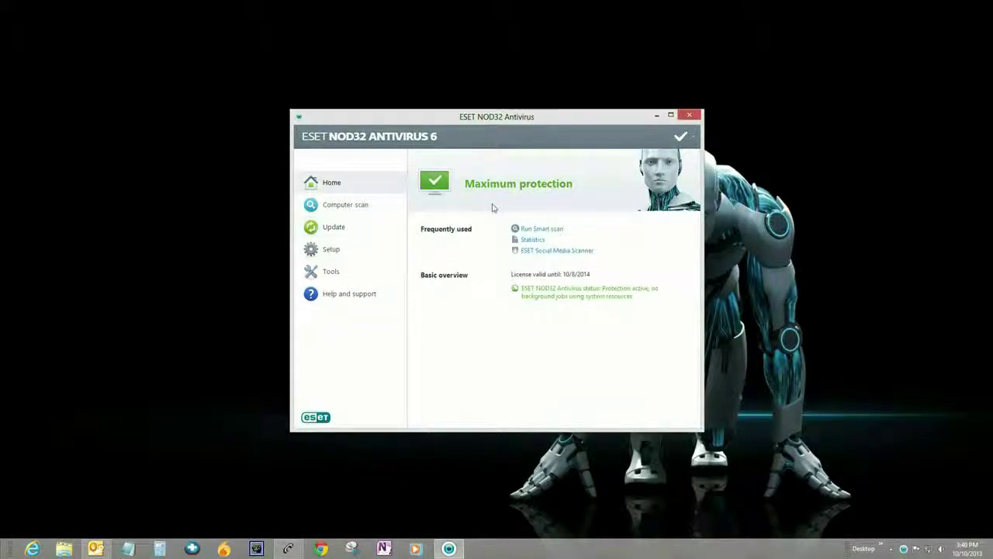